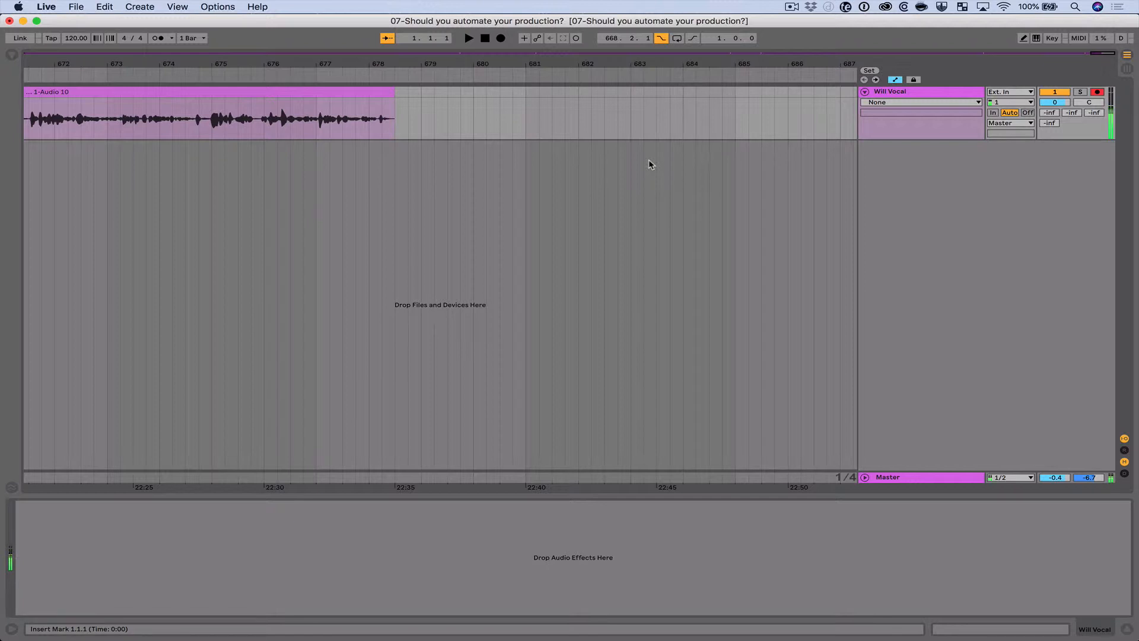
Step: Import the vox track with its effects from the Desktop set "05-What to do when the doo doo hits the fan.als" into the arrangement
click(11, 55)
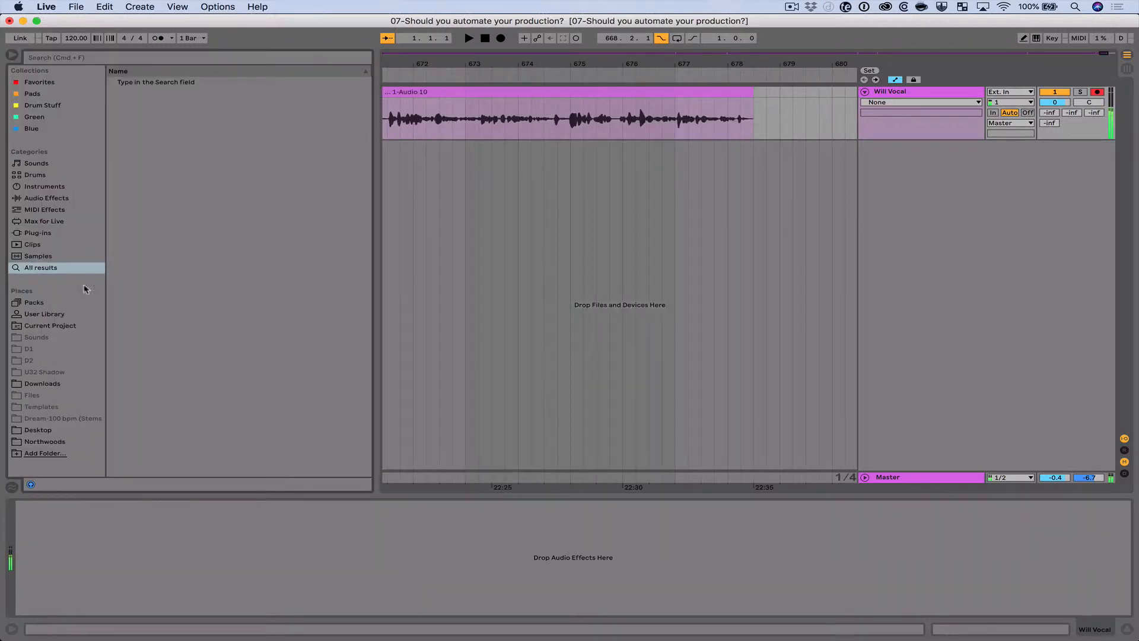
click(69, 429)
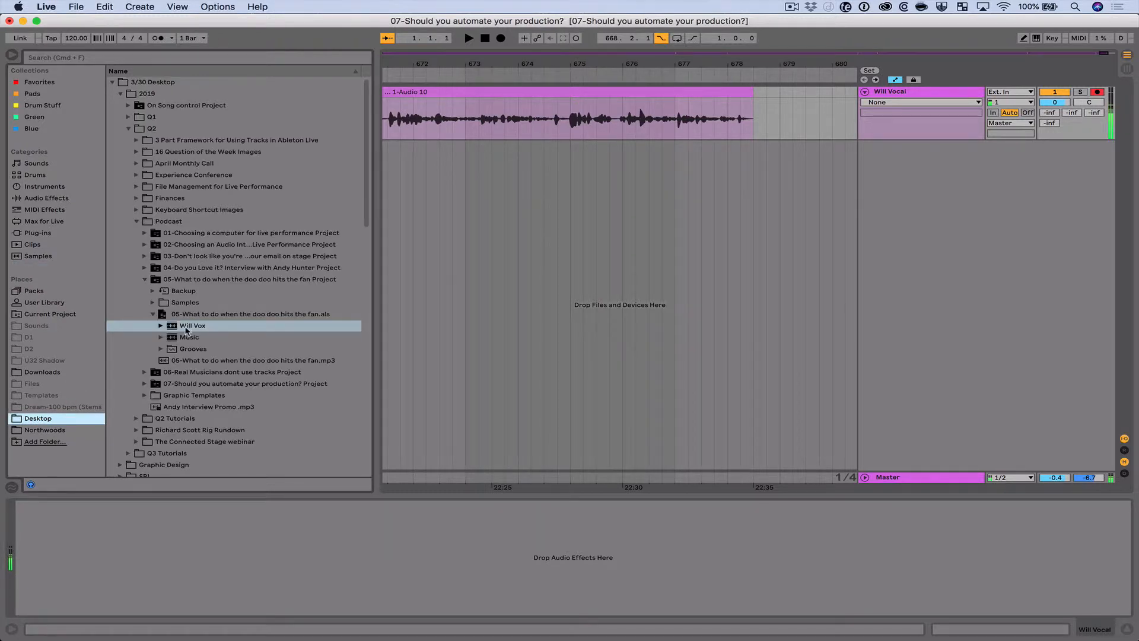
drag(186, 330, 470, 248)
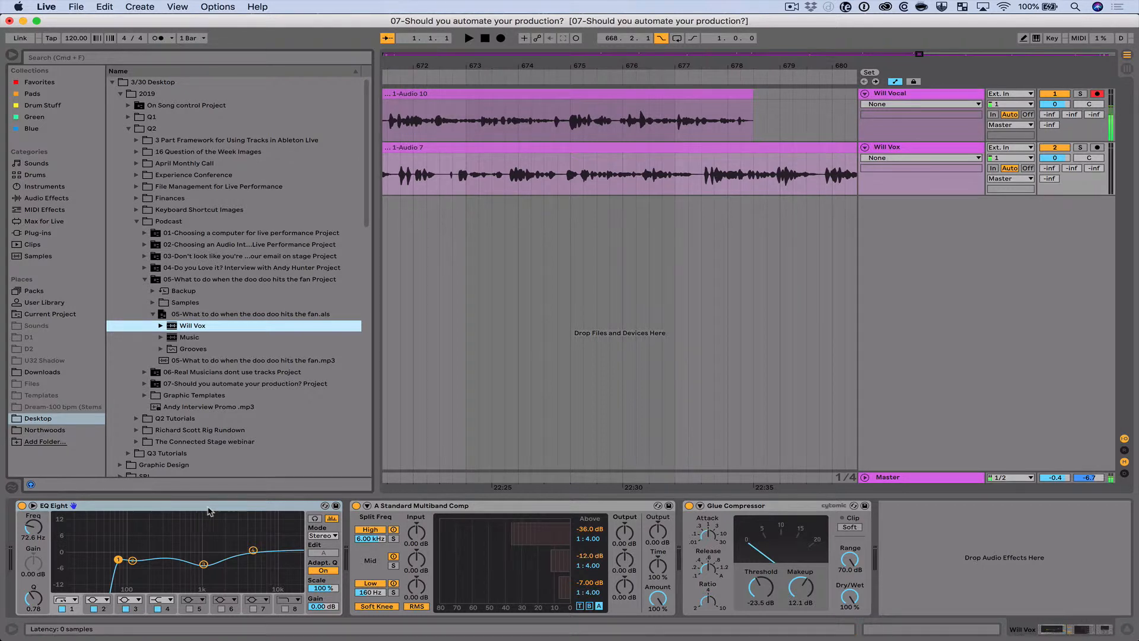
Step: Try moving the EQ Eight, A Standard Multiband Comp and Glue Compressor from the imported vox track to the vocal track, and undo it
click(409, 511)
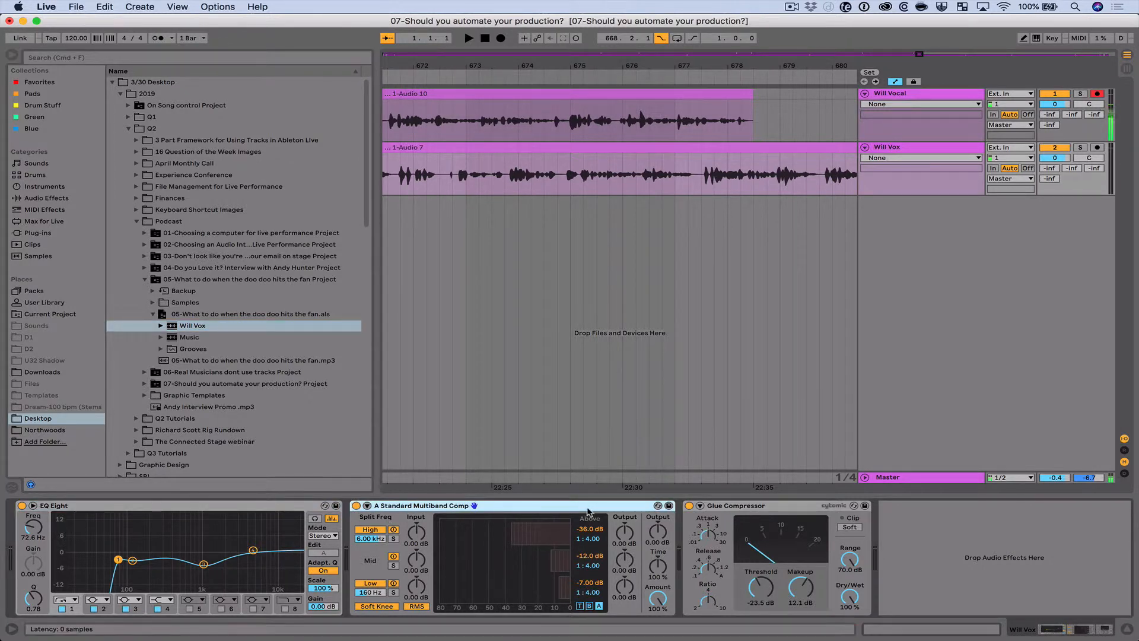
click(804, 506)
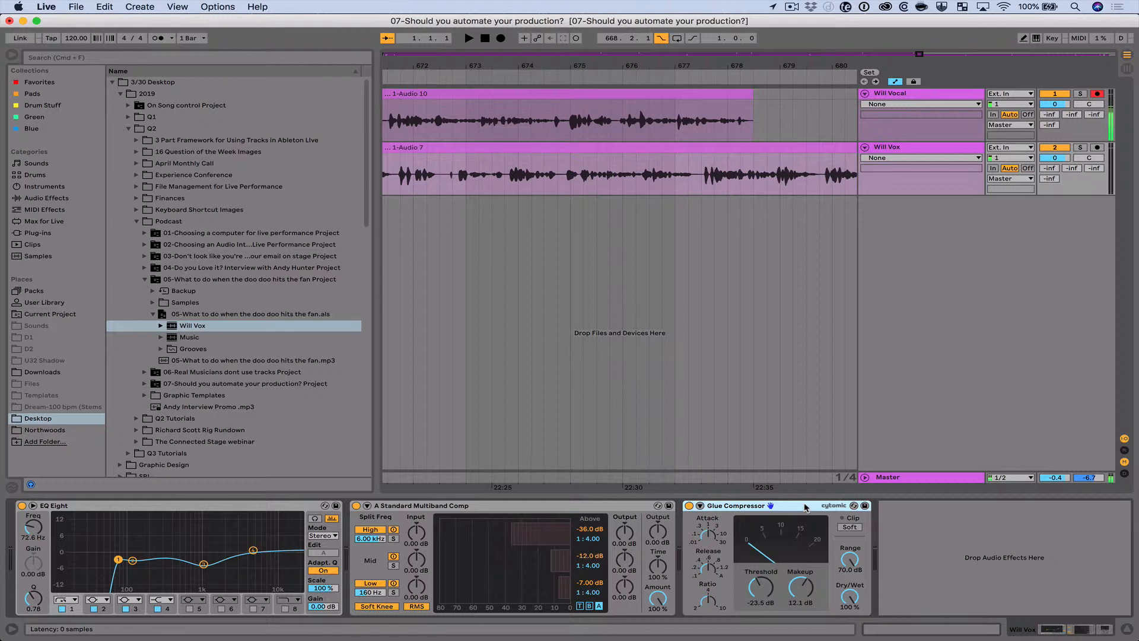
click(165, 511)
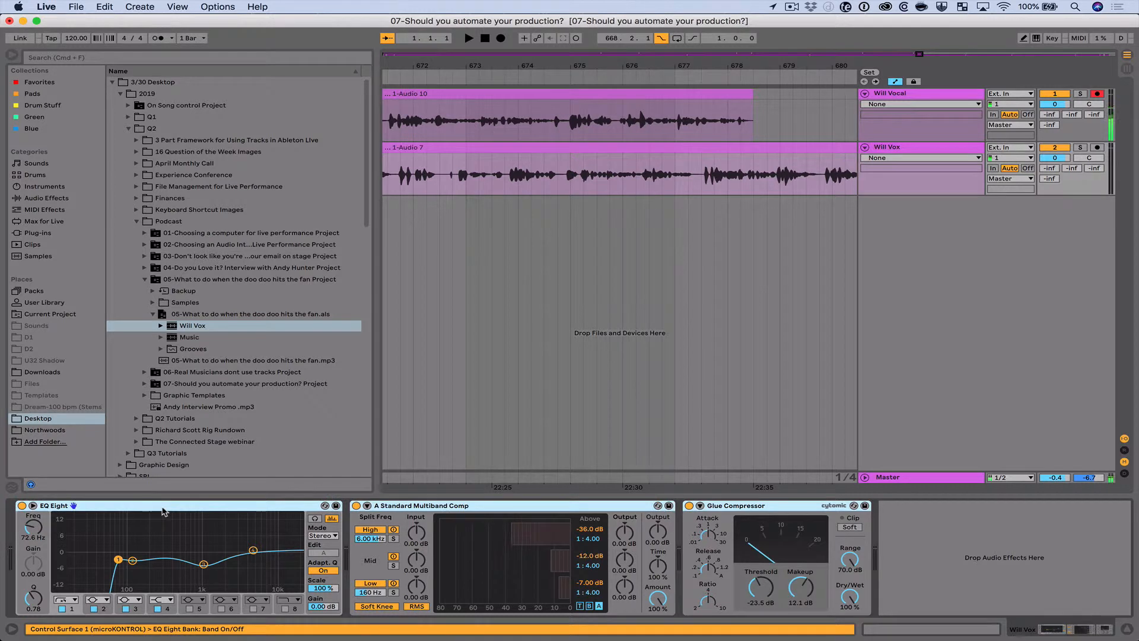
click(912, 93)
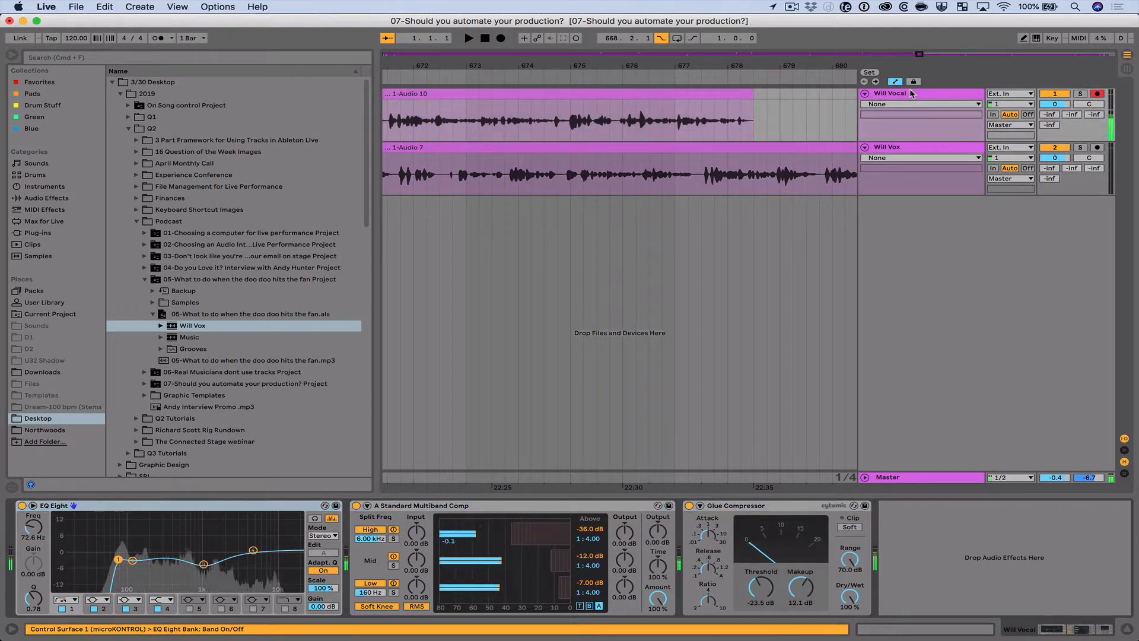
key(super+z)
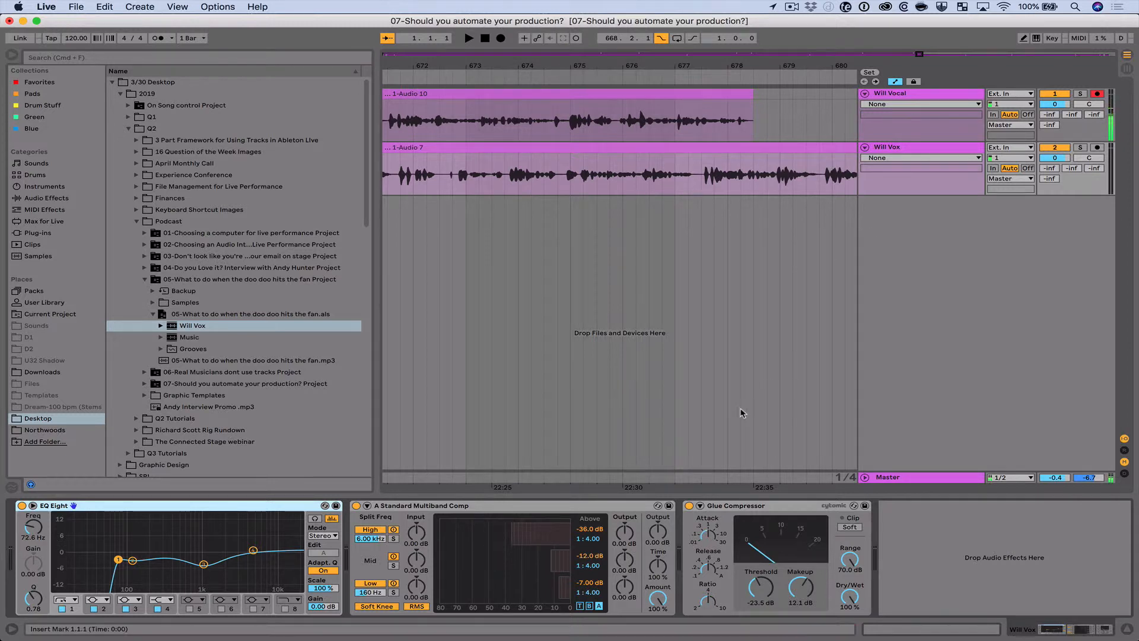
Step: Group the imported vox track's EQ Eight, multiband compressor and Glue Compressor into an Audio Effect Rack and open its name for editing
click(762, 507)
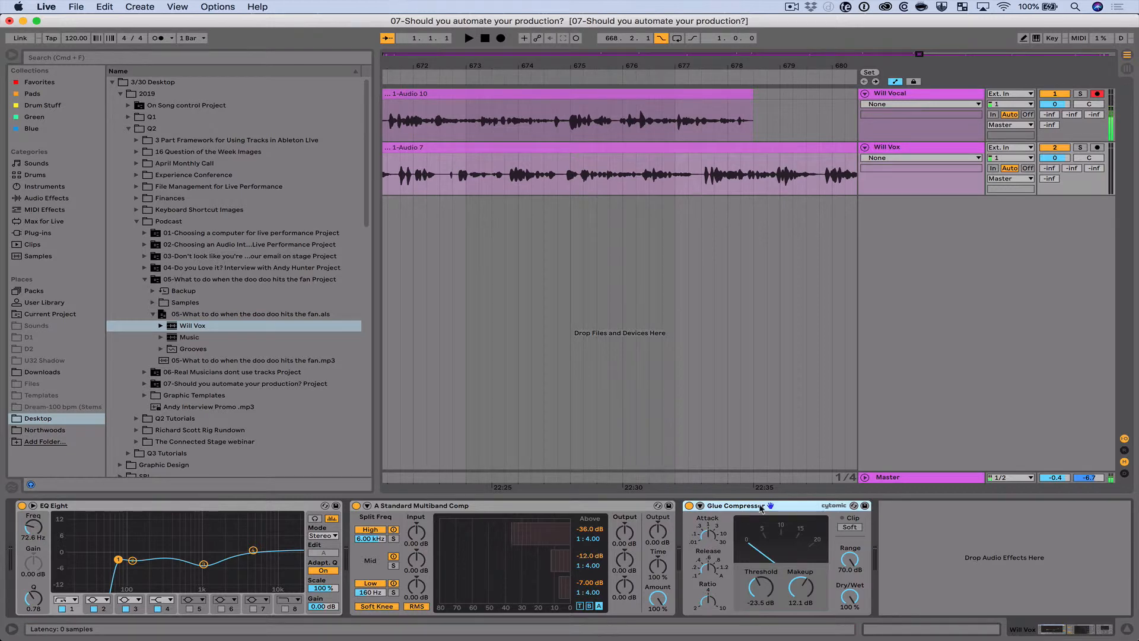
click(187, 508)
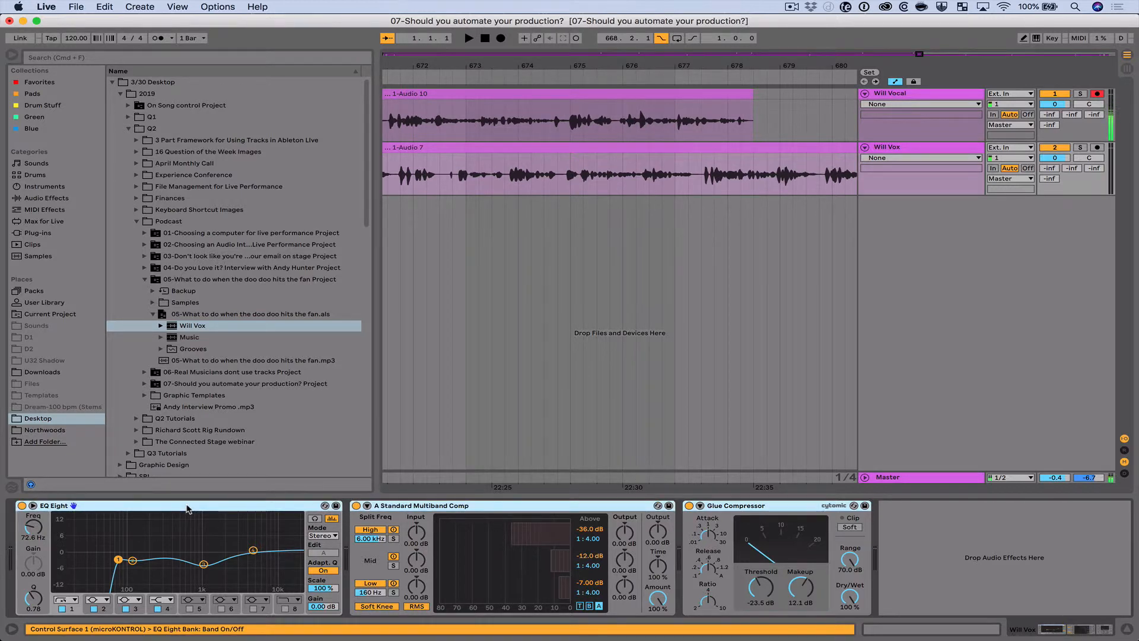
key(super+g)
click(24, 518)
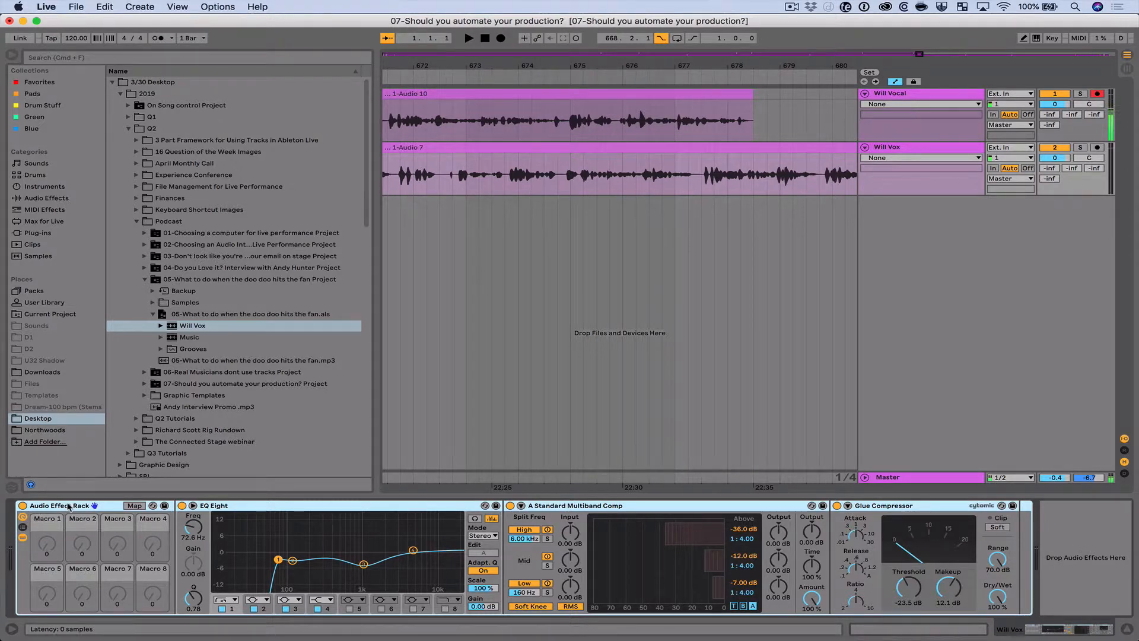
key(super+r)
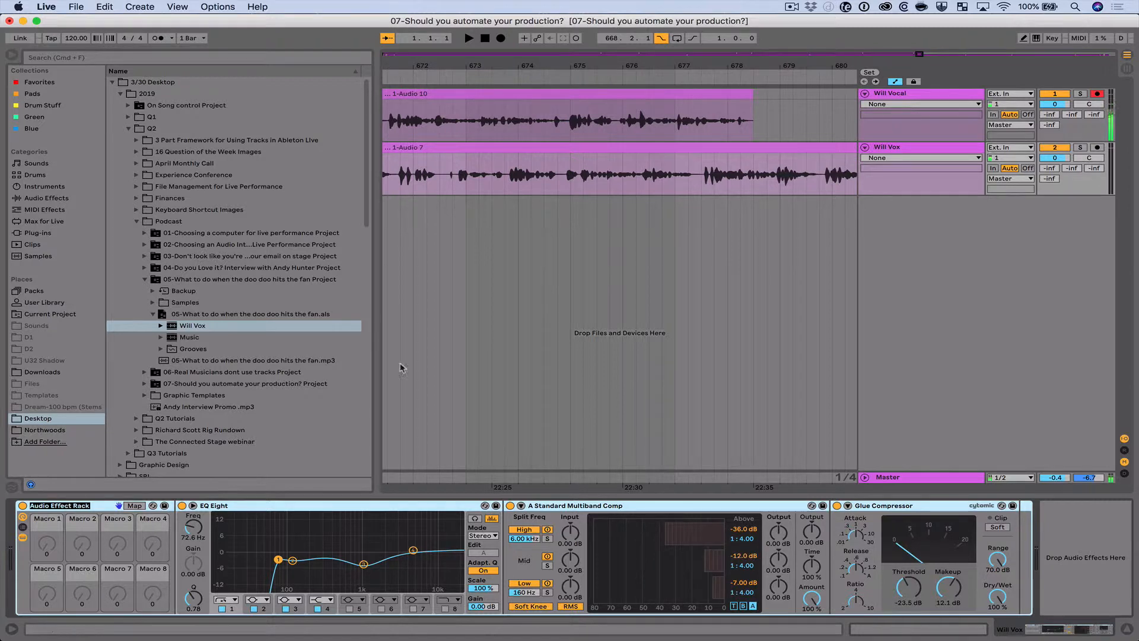
click(619, 331)
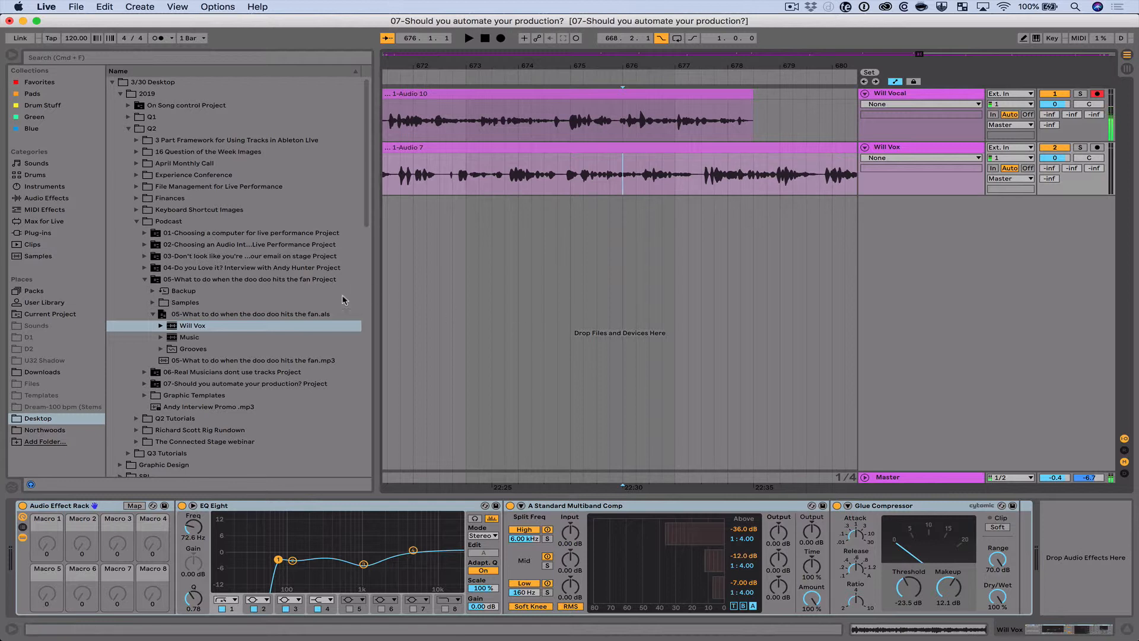
Step: Delete the imported vox track, and try loading Podcast Vox.adg from the Audio Effect Rack presets onto the vocal track, undoing the load
click(57, 200)
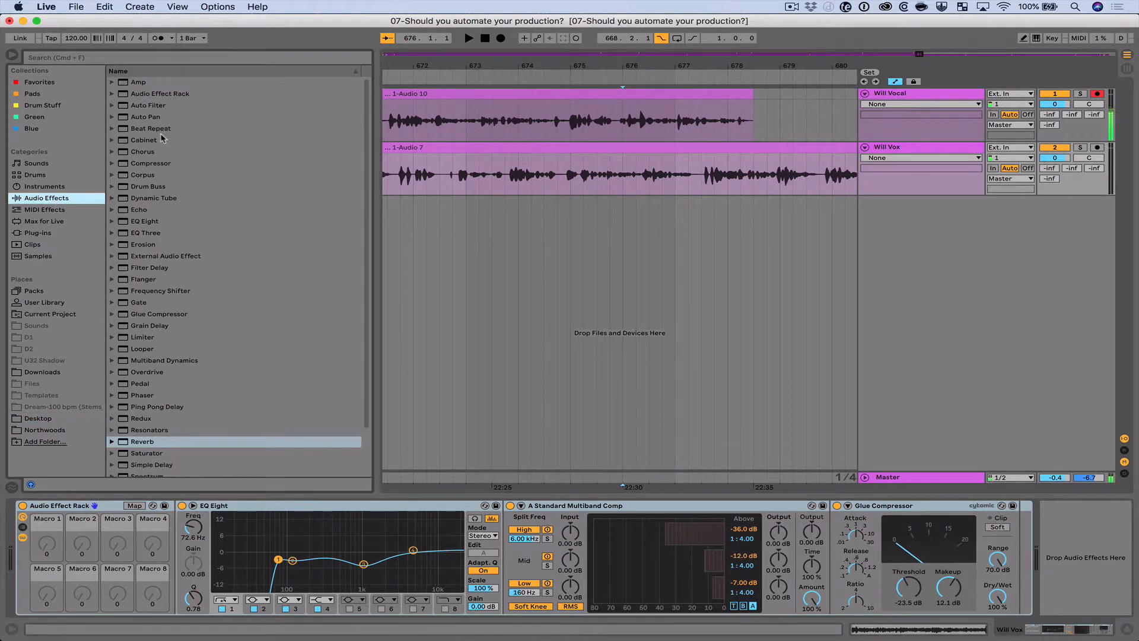
click(113, 95)
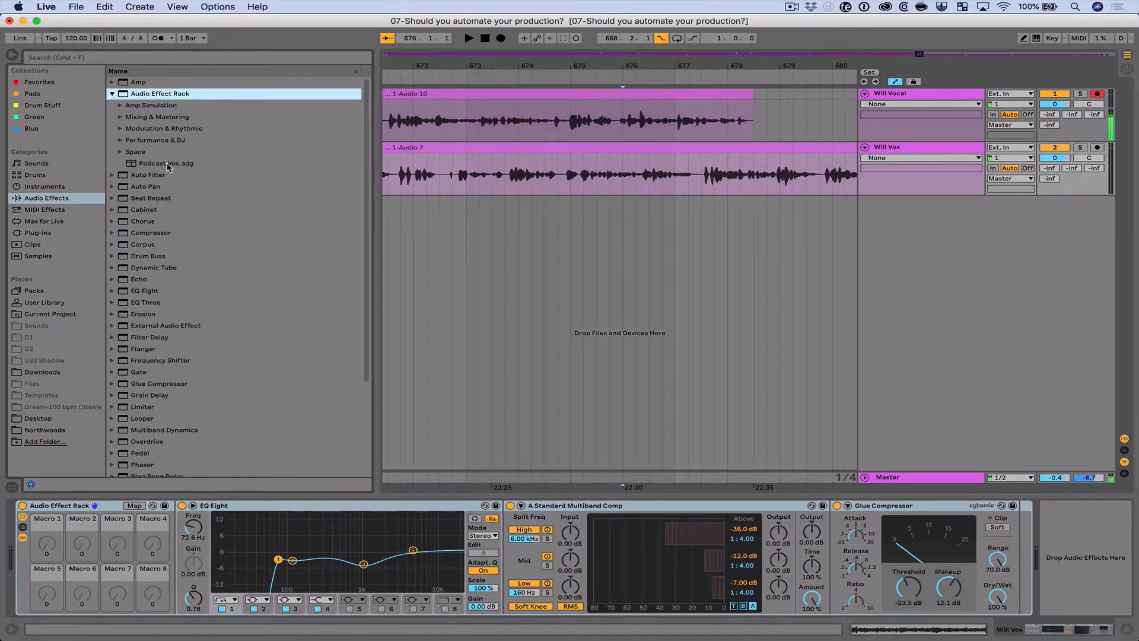
click(882, 151)
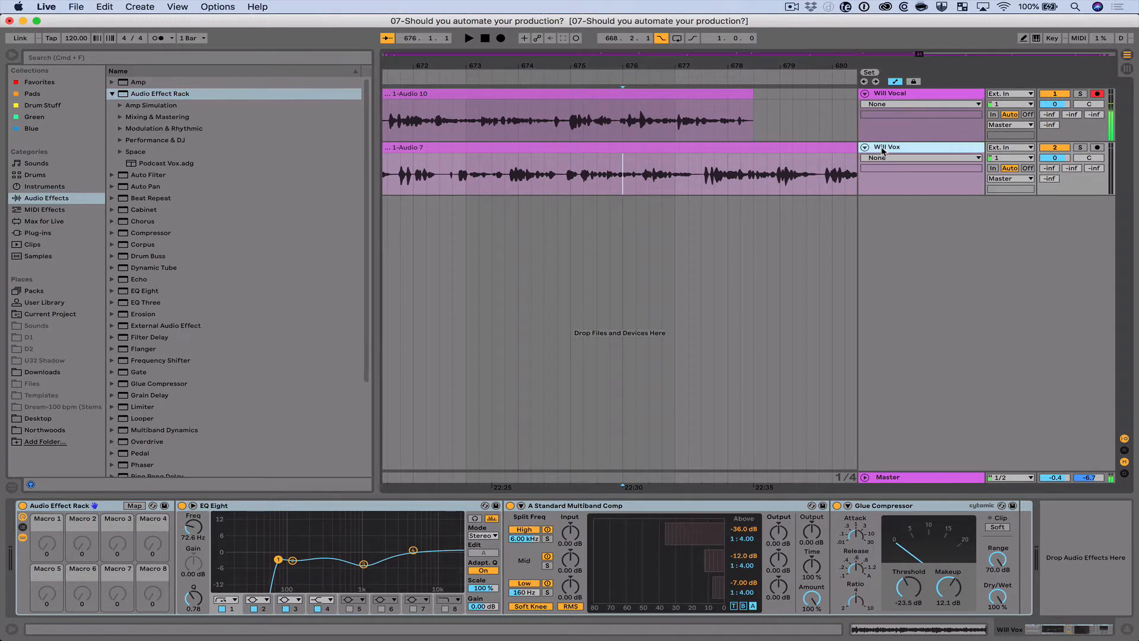
key(Delete)
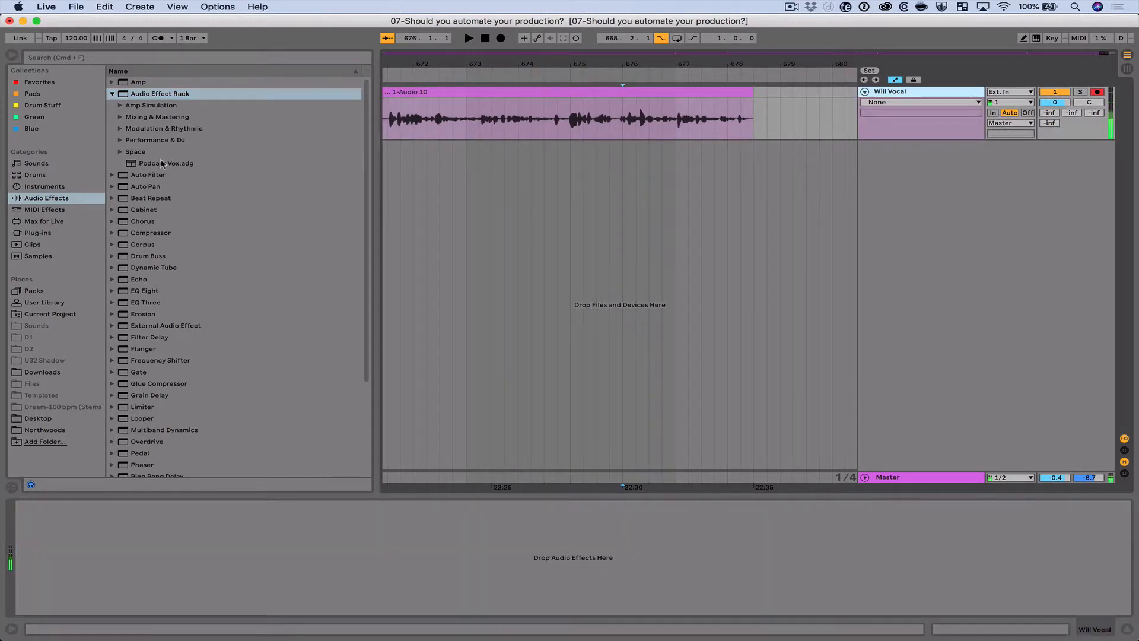
drag(164, 163, 905, 102)
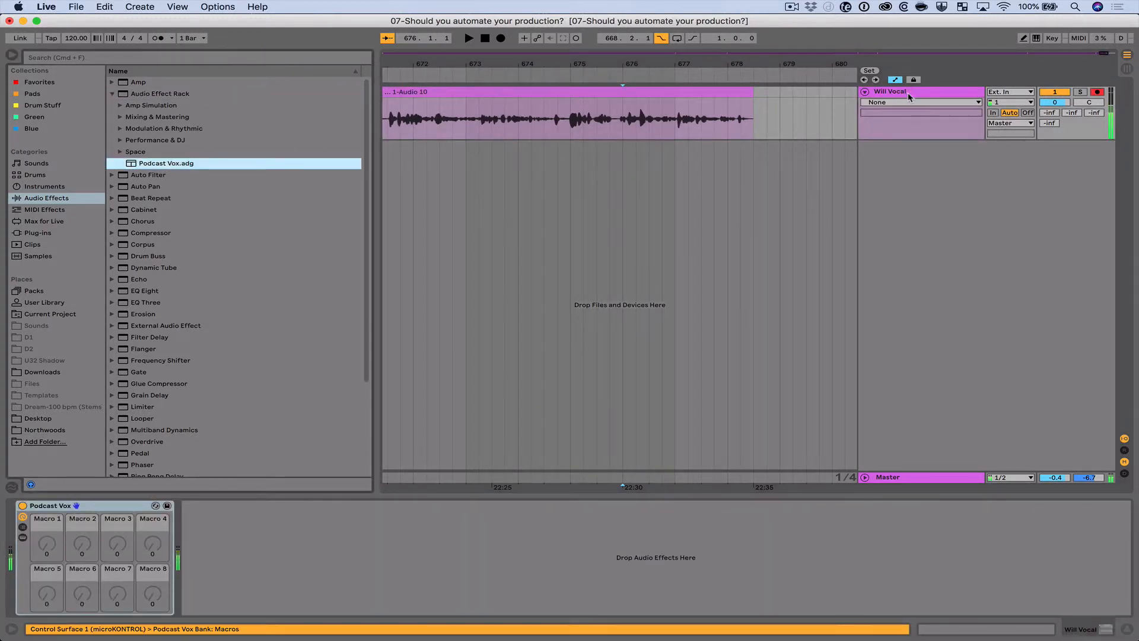
key(super+z)
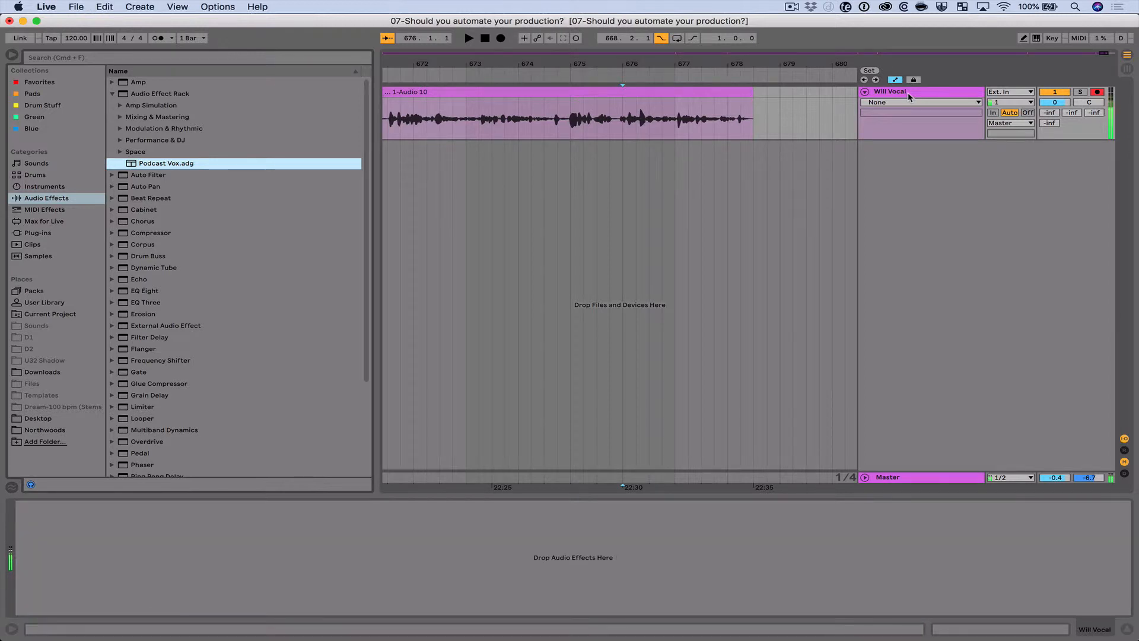
Step: Examine the Audio Effects category to locate the saved Podcast Vox.adg preset under Audio Effect Rack
click(11, 54)
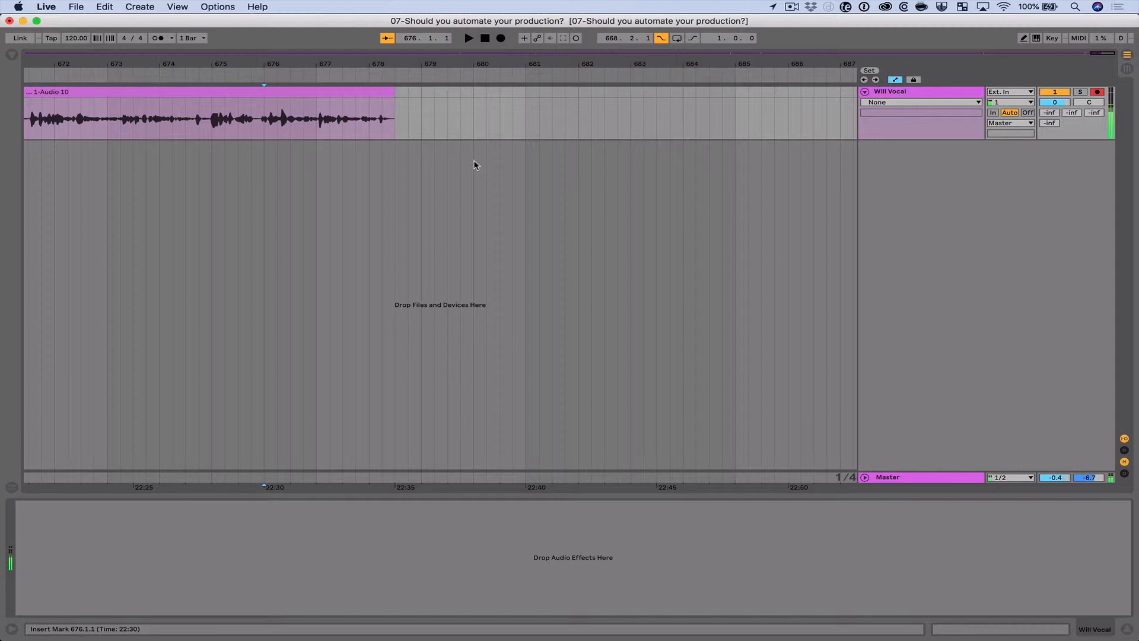
click(11, 54)
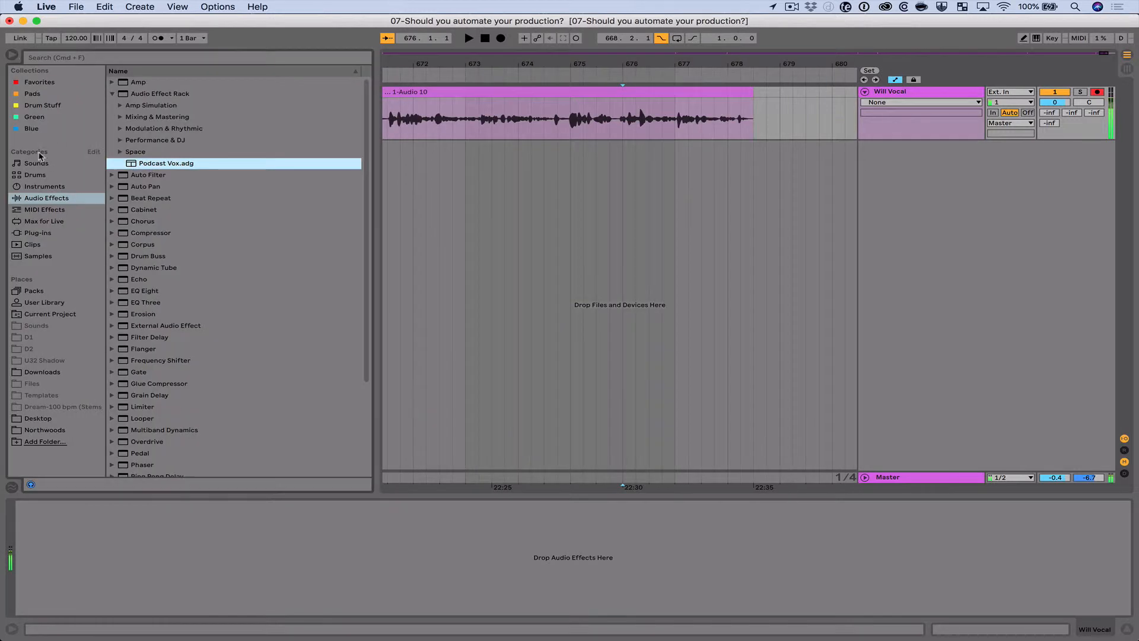
click(51, 199)
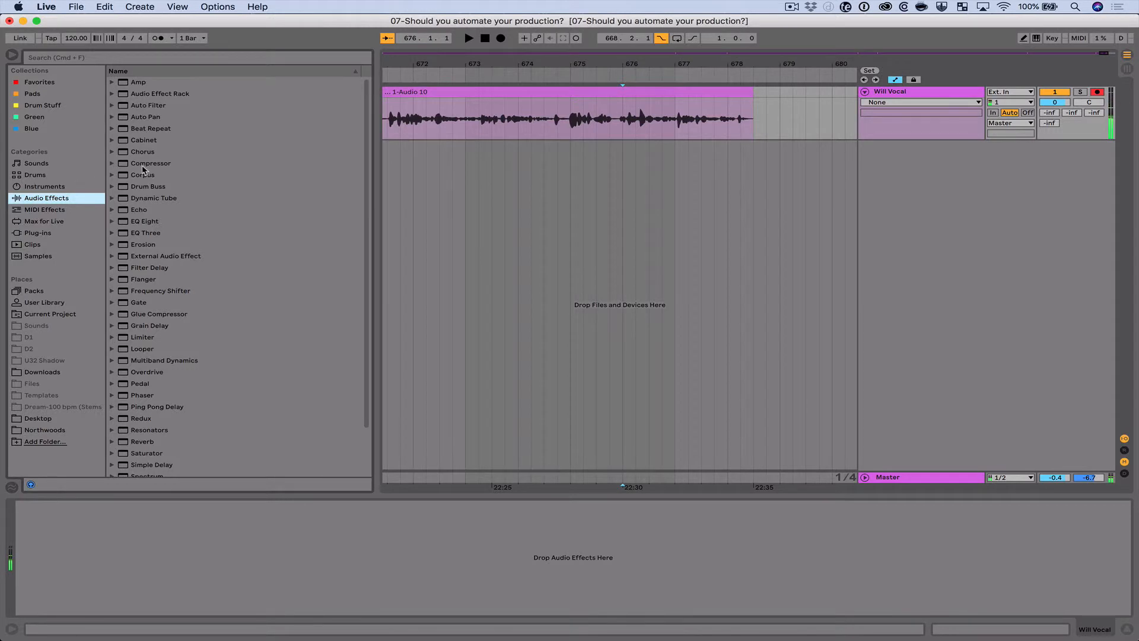
click(11, 55)
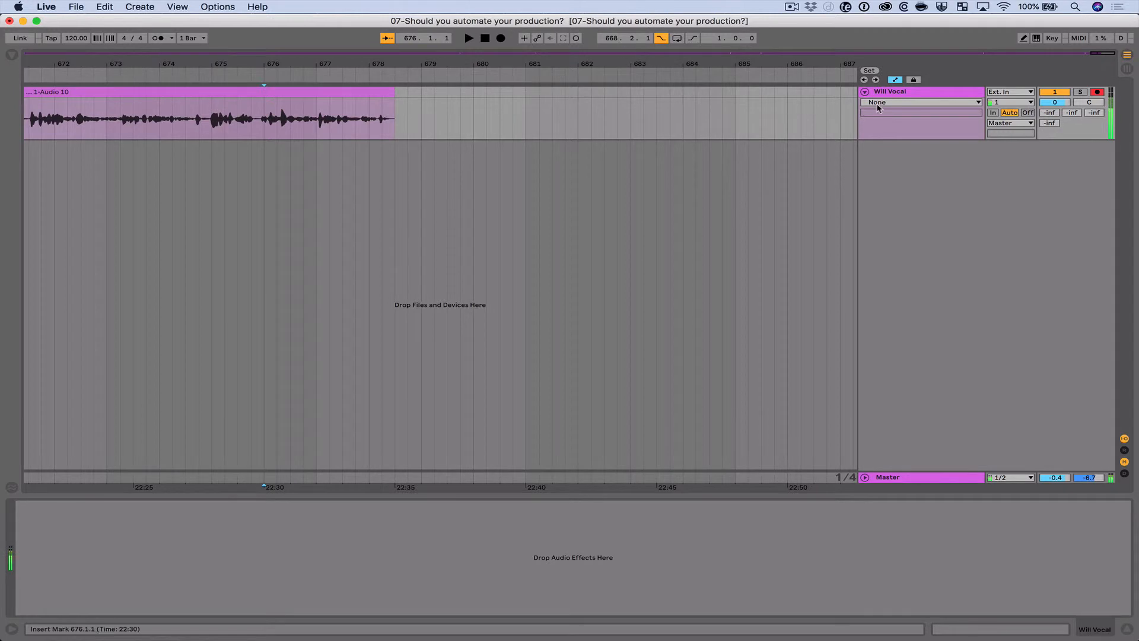
click(923, 92)
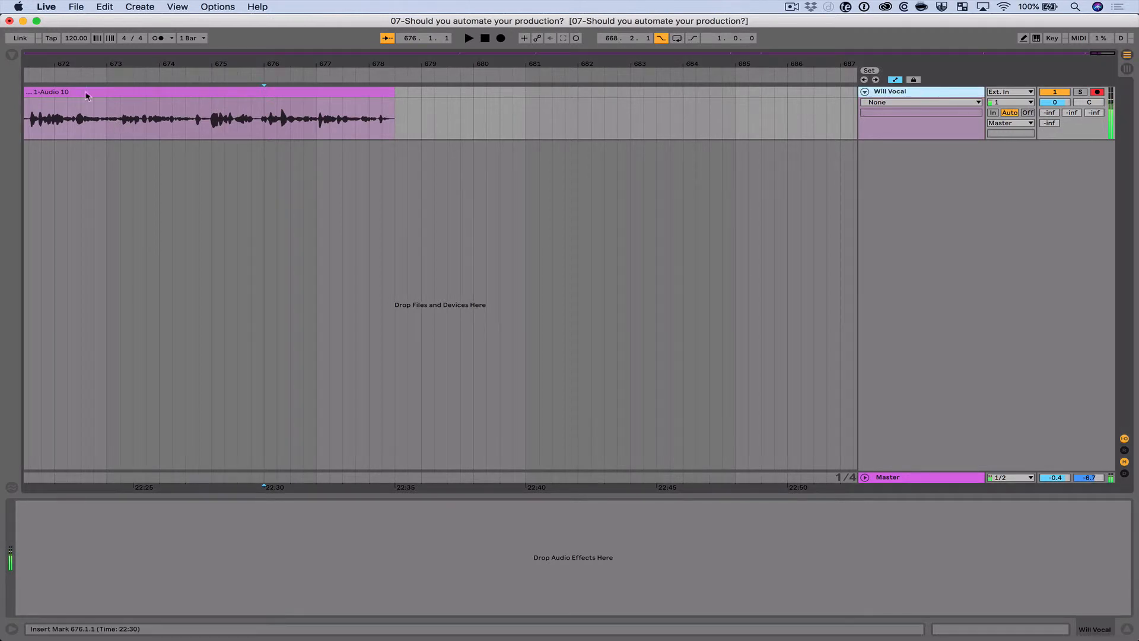
click(11, 55)
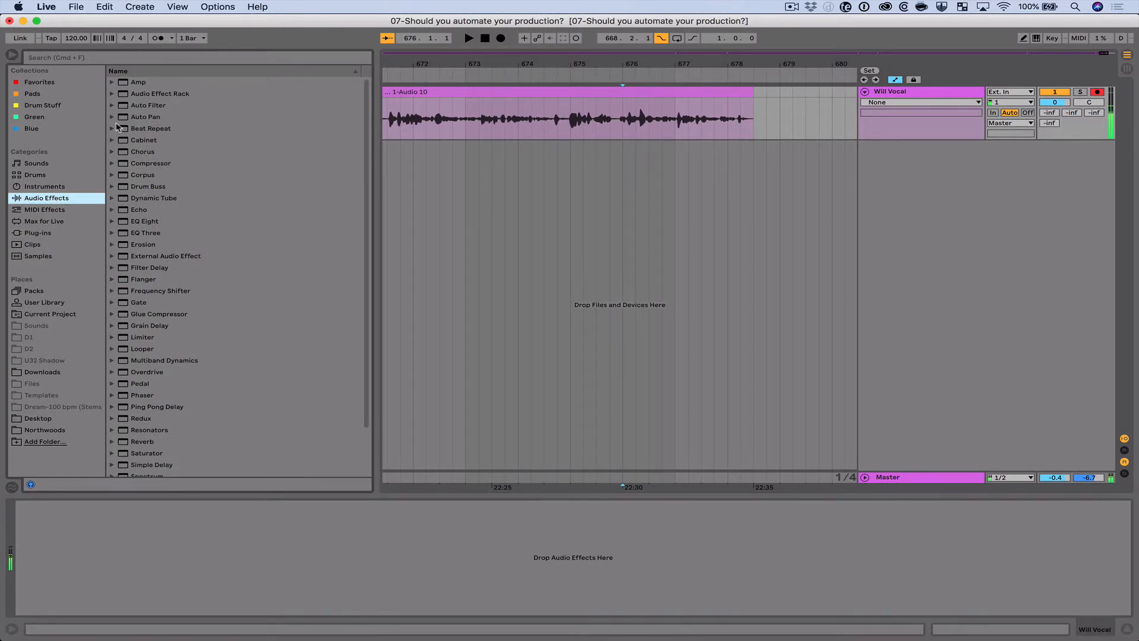
click(112, 94)
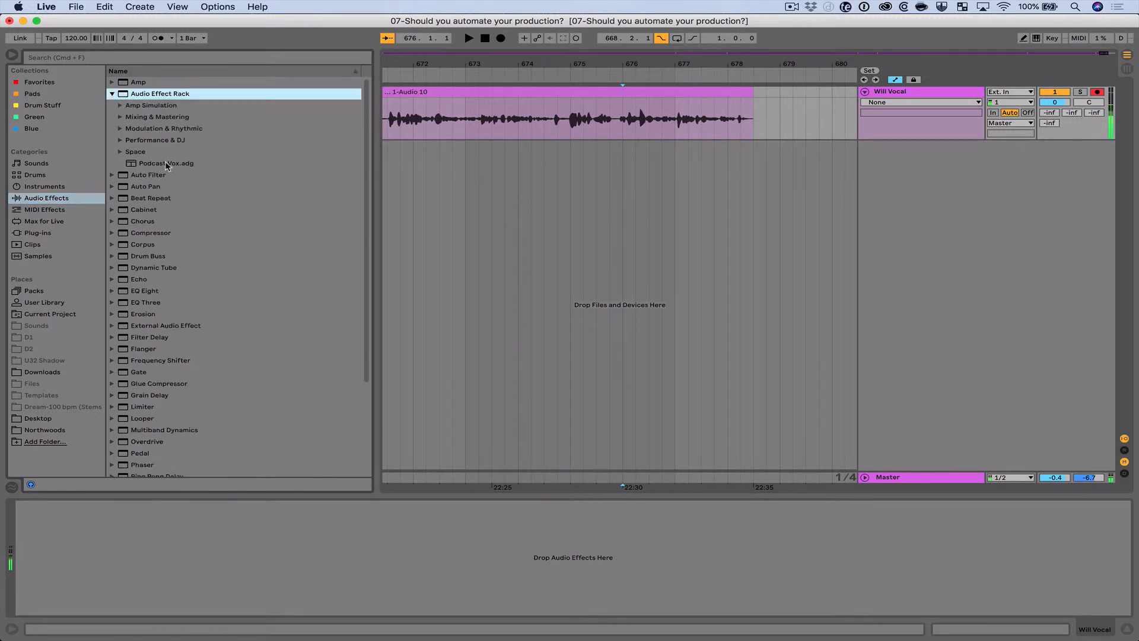
click(12, 55)
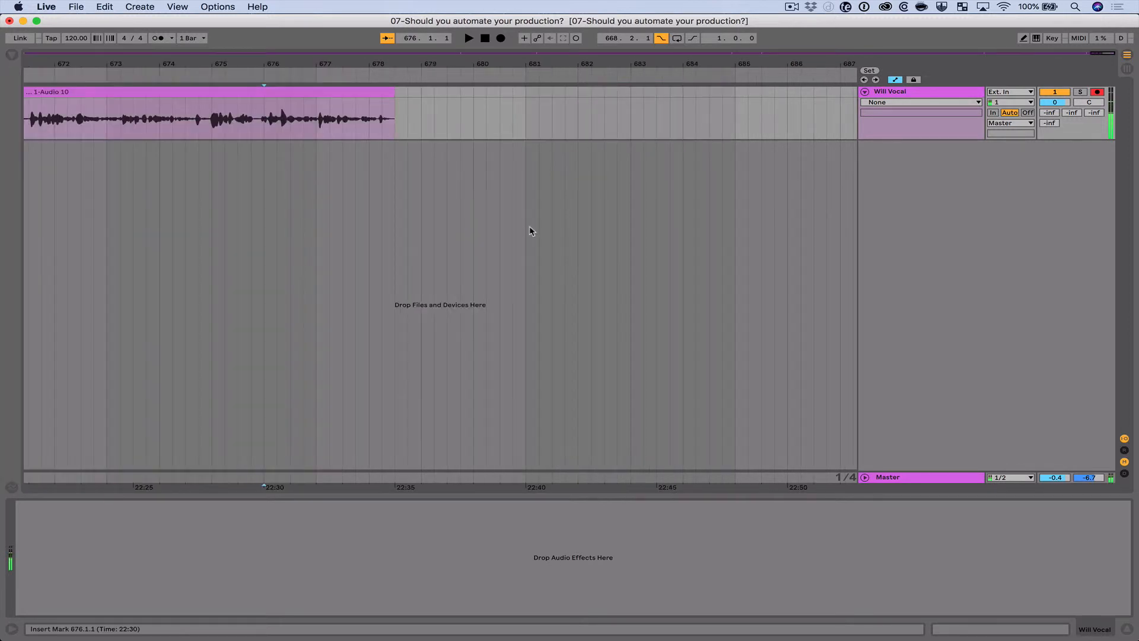
click(531, 231)
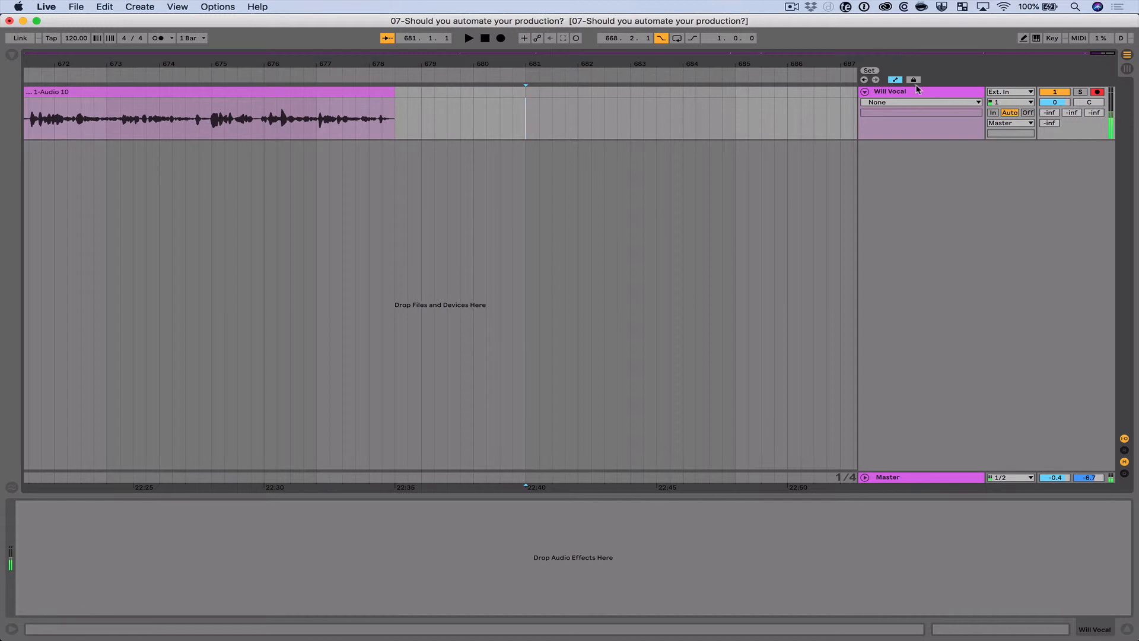
Step: Search the browser for "podcas", try loading Podcast Vox.adg onto the vocal track, and undo the load
key(super+f)
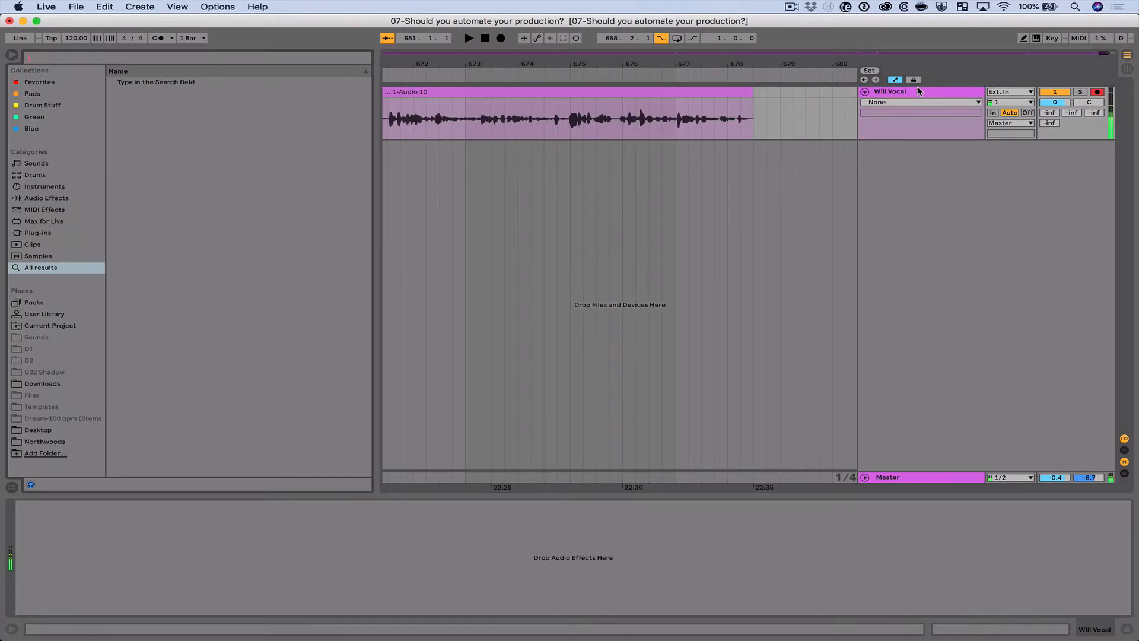
text(podcas)
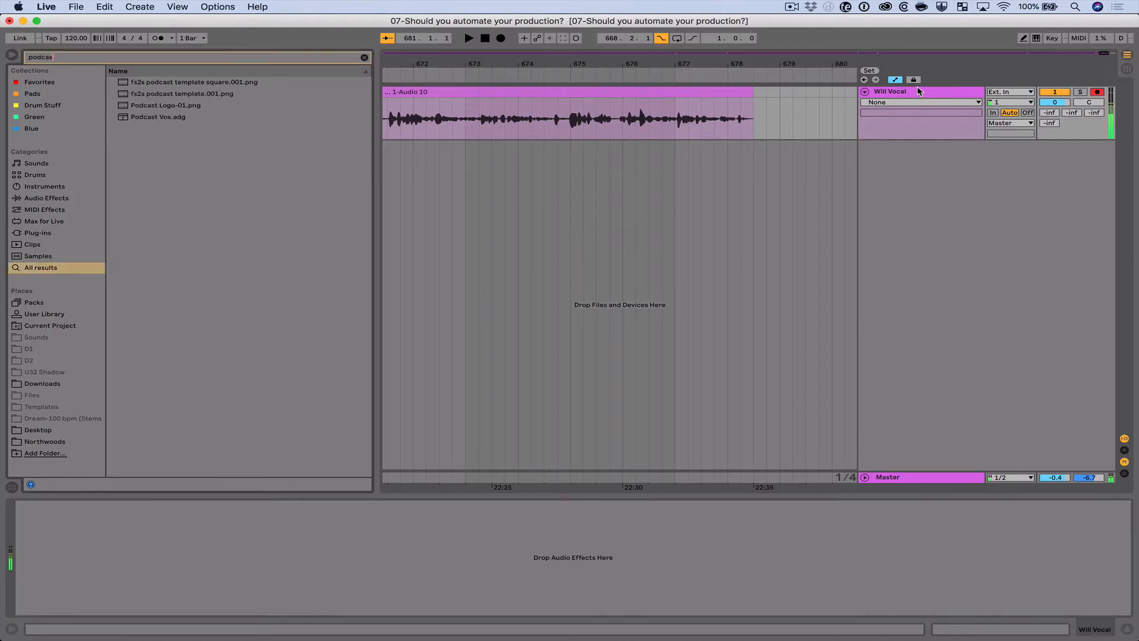
key(Down)
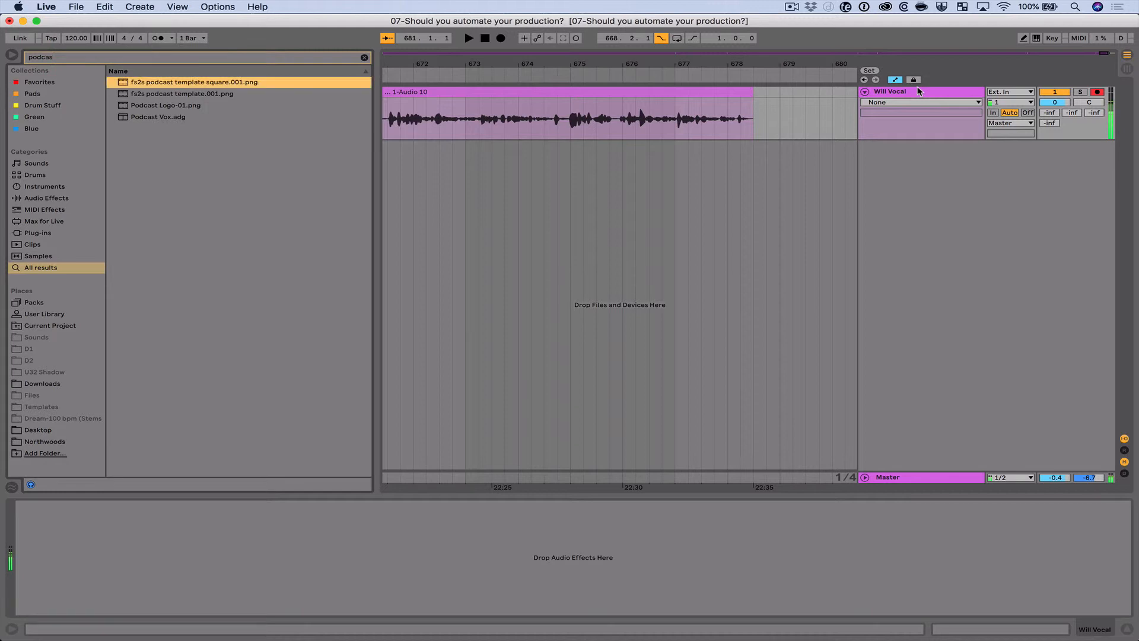
key(Down)
key(Down)
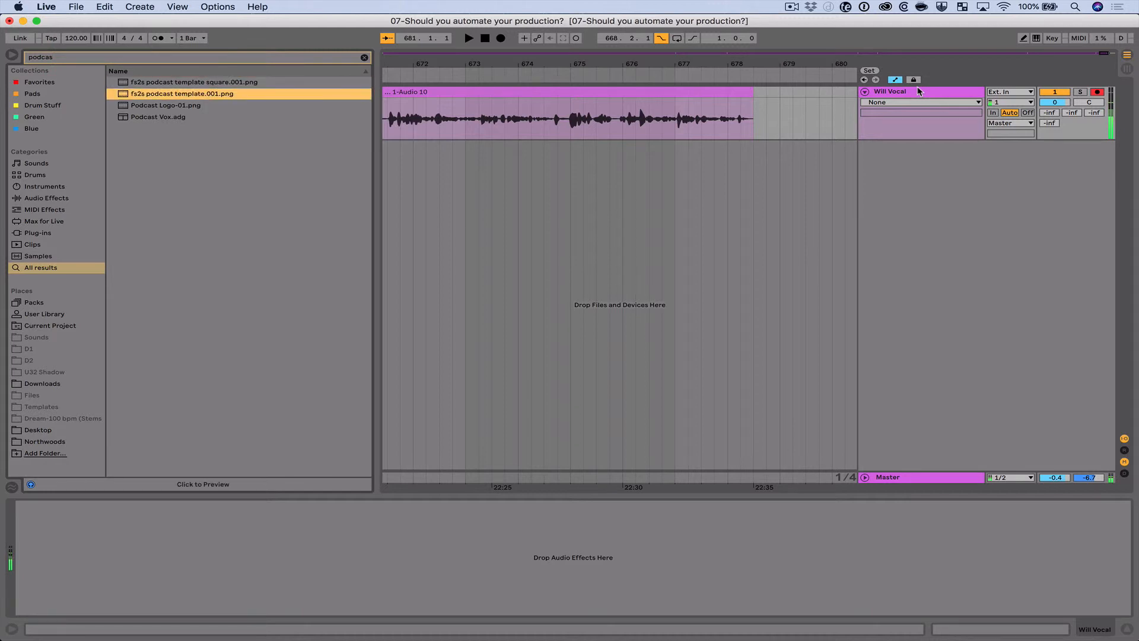
key(Down)
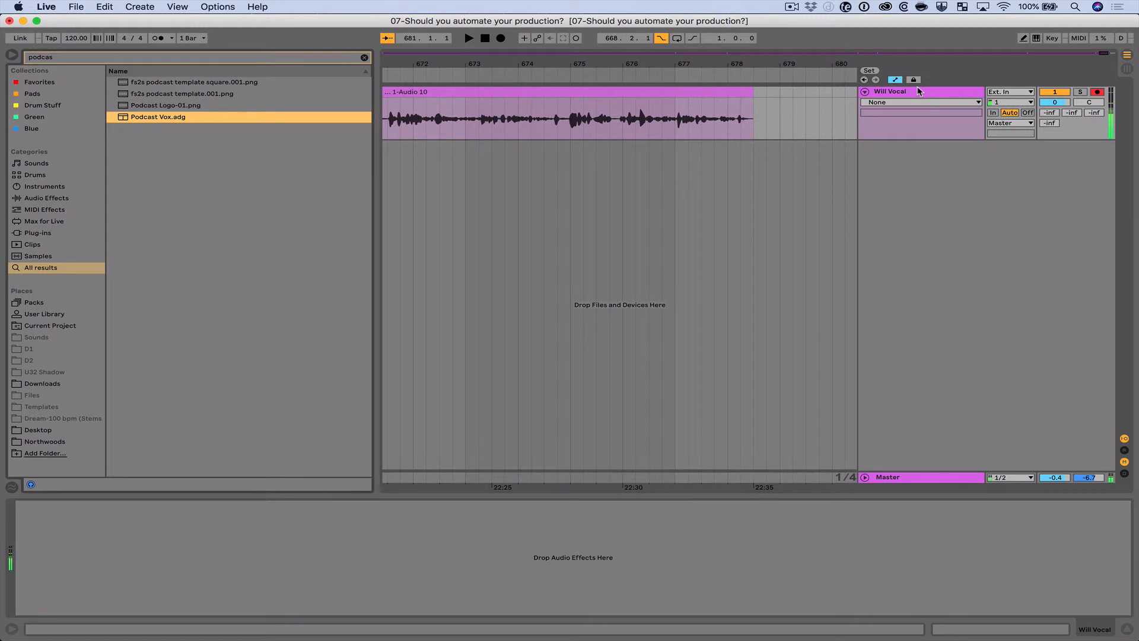
key(Return)
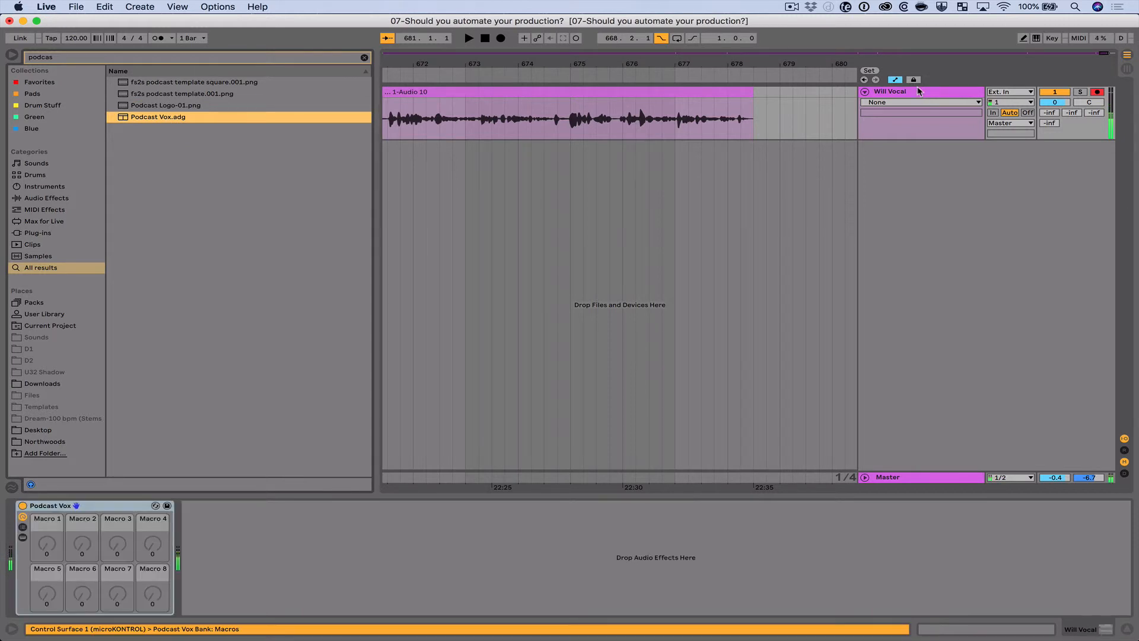
key(super+z)
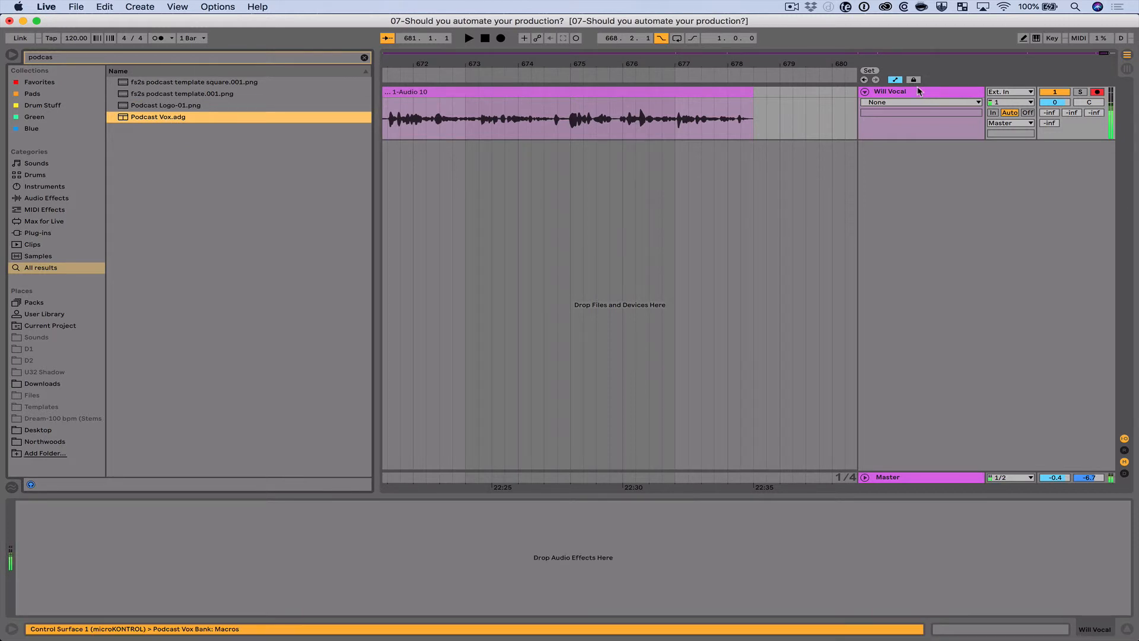